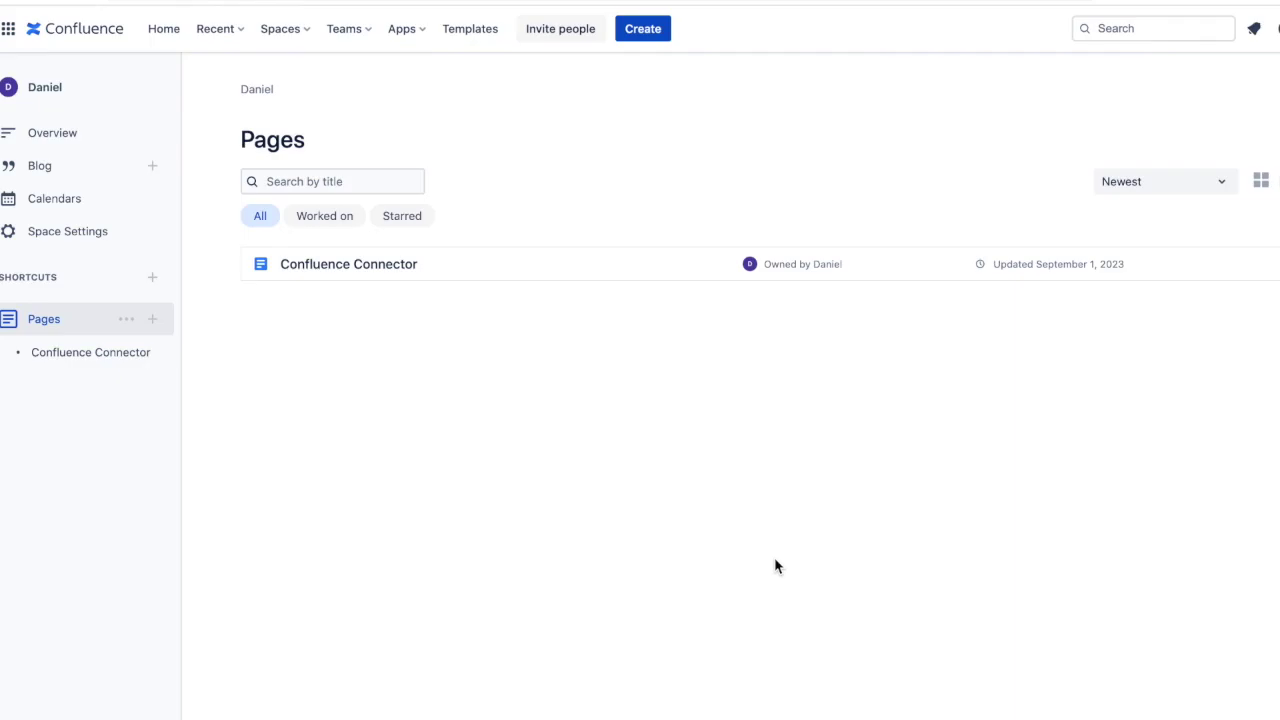
Open the Confluence Connector page from the Pages list and scroll through its content
left_click(478, 275)
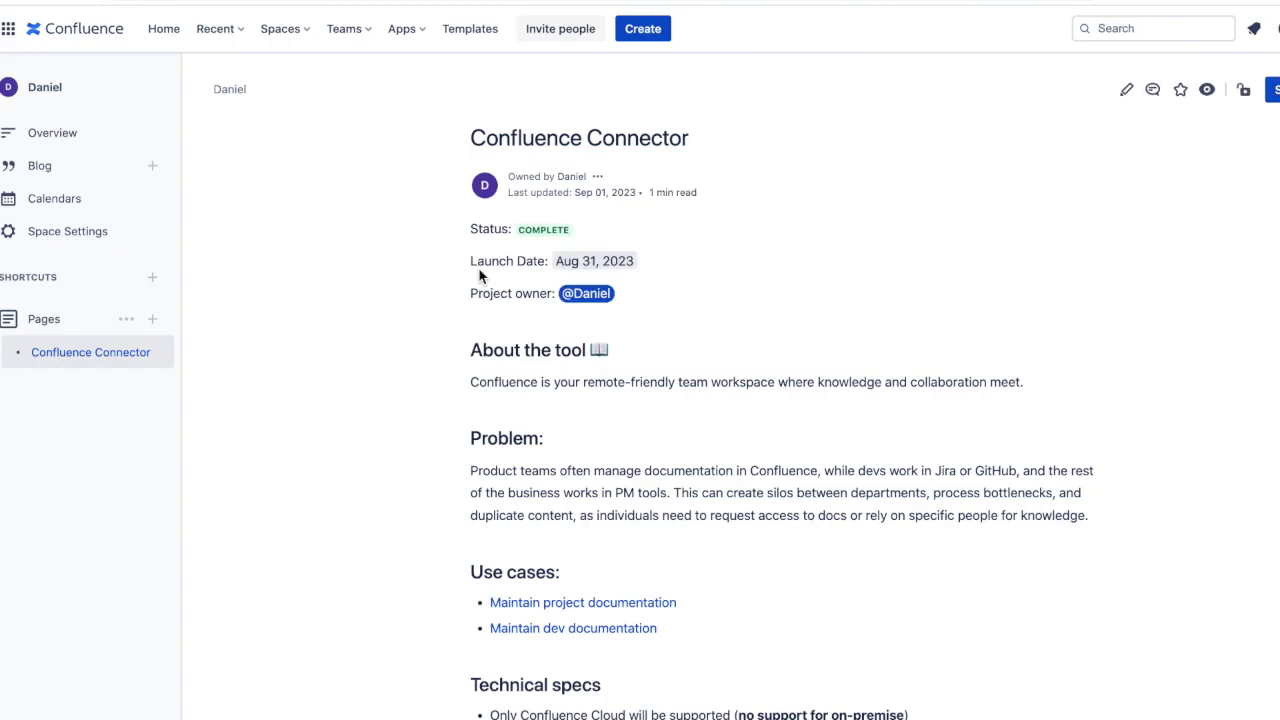
scroll(479, 275, "down", 5)
scroll(479, 275, "up", 2)
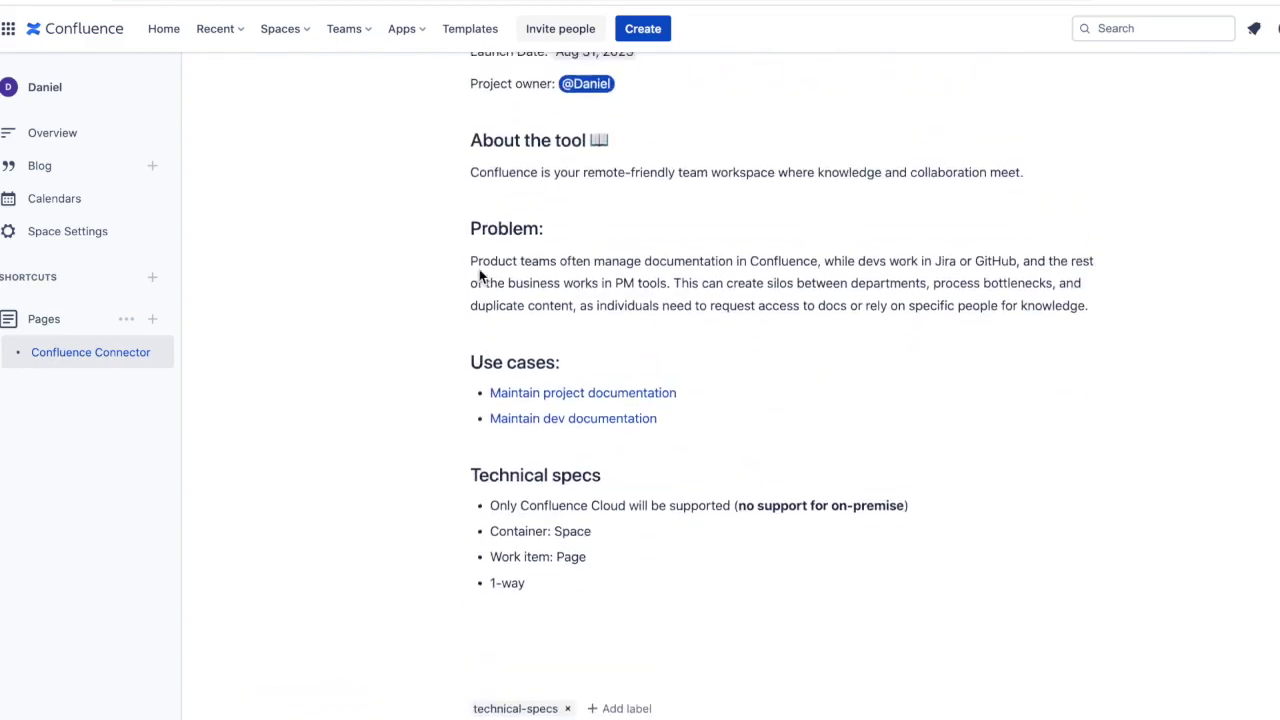
scroll(480, 276, "up", 4)
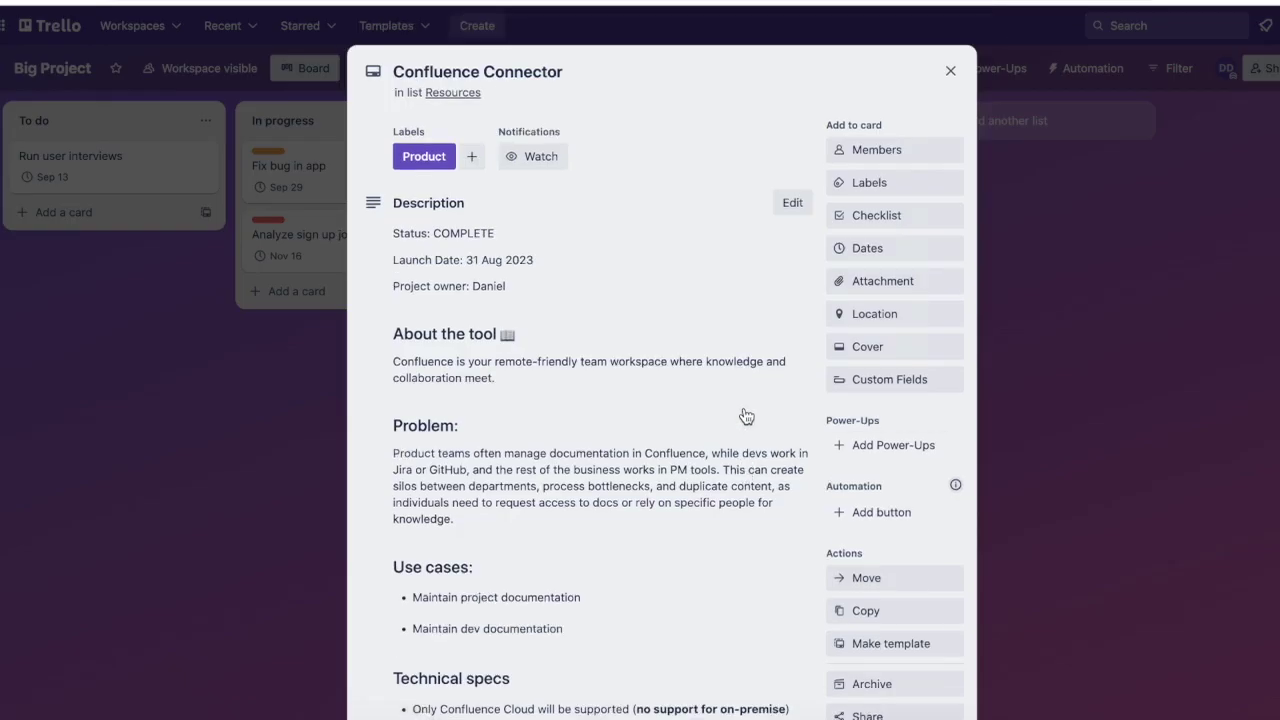
Scroll the Confluence Connector card's description with its status, dates, problem and use cases
scroll(745, 418, "down", 3)
scroll(745, 418, "up", 2)
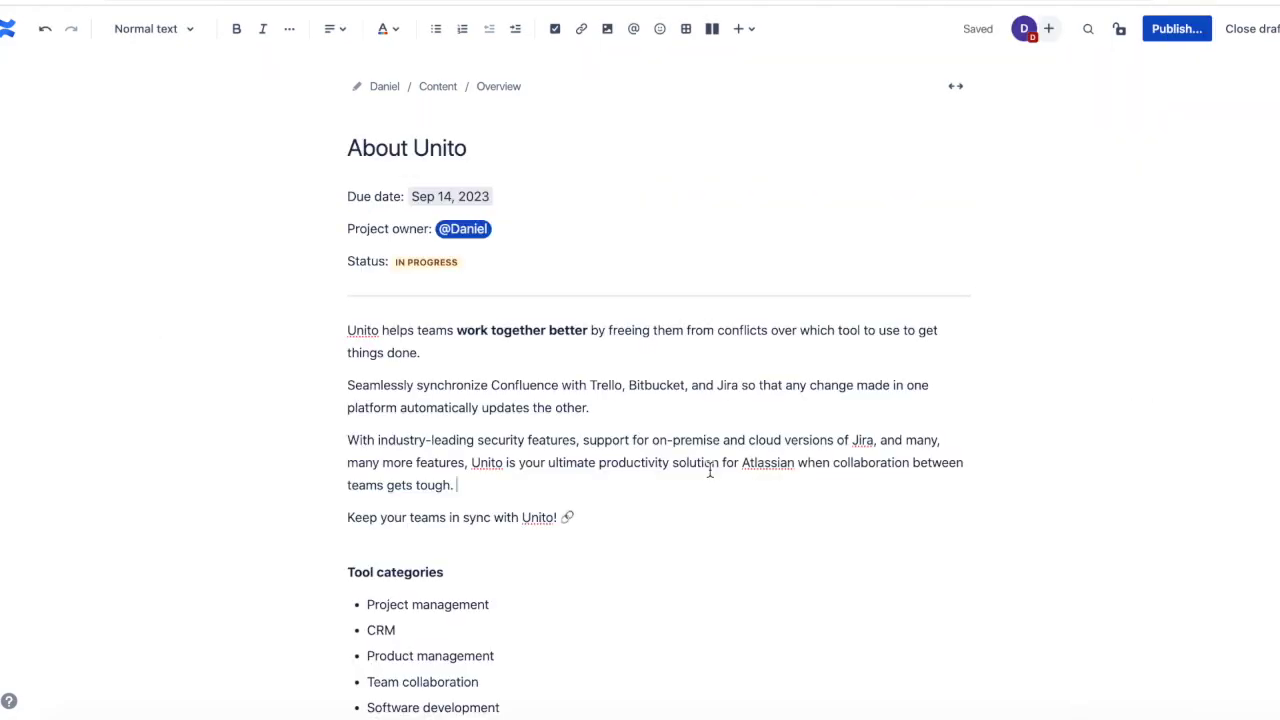
Publish the About Unito draft page and trigger an immediate Unito sync
scroll(597, 478, "down", 2)
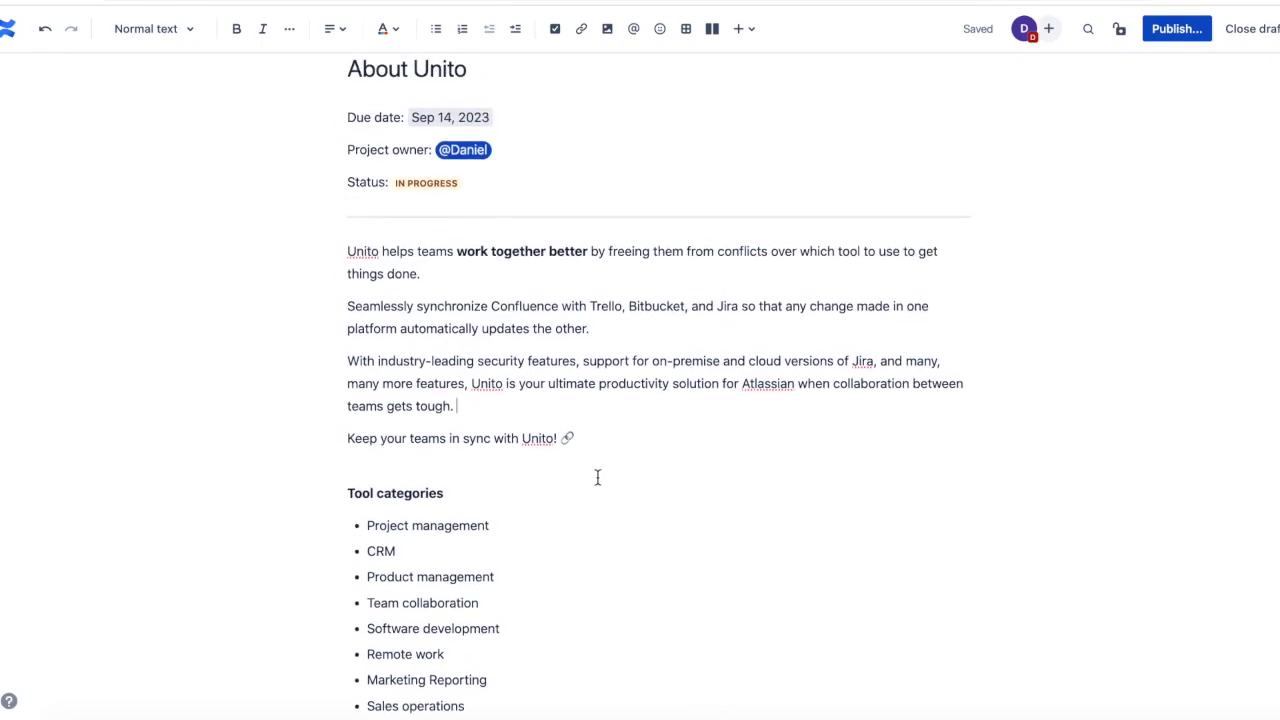
scroll(597, 478, "up", 2)
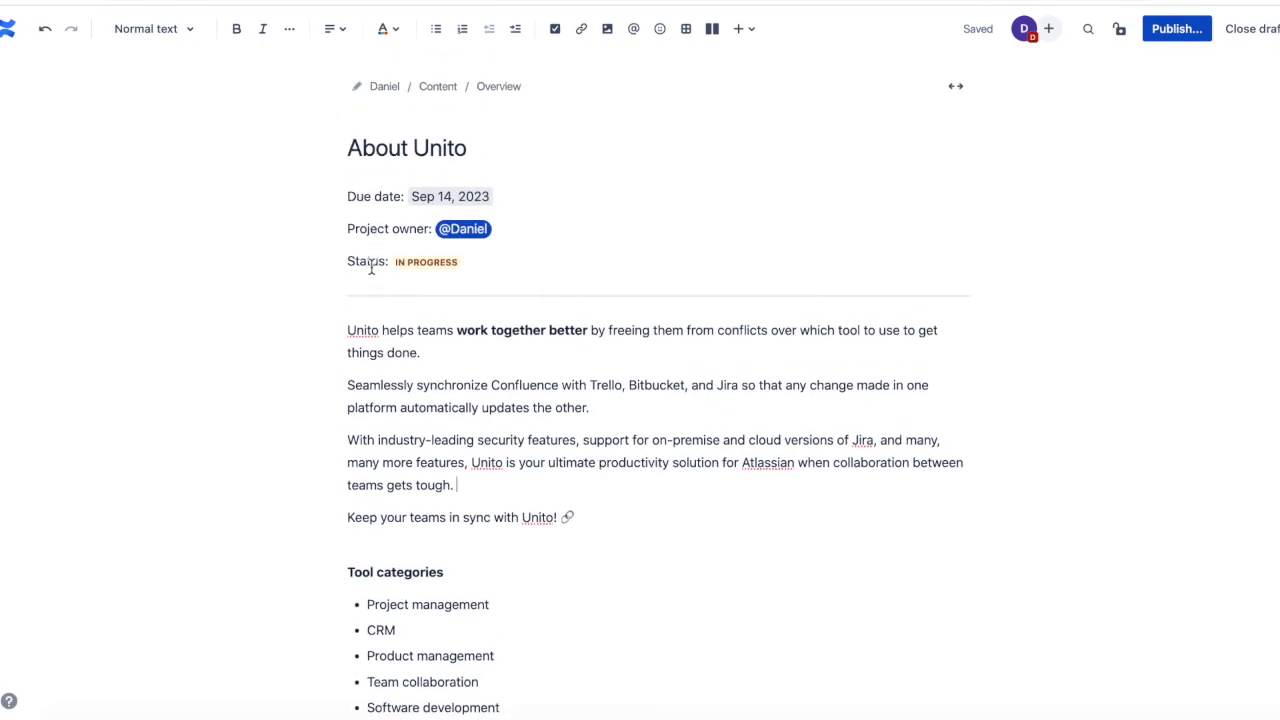
left_click(1177, 30)
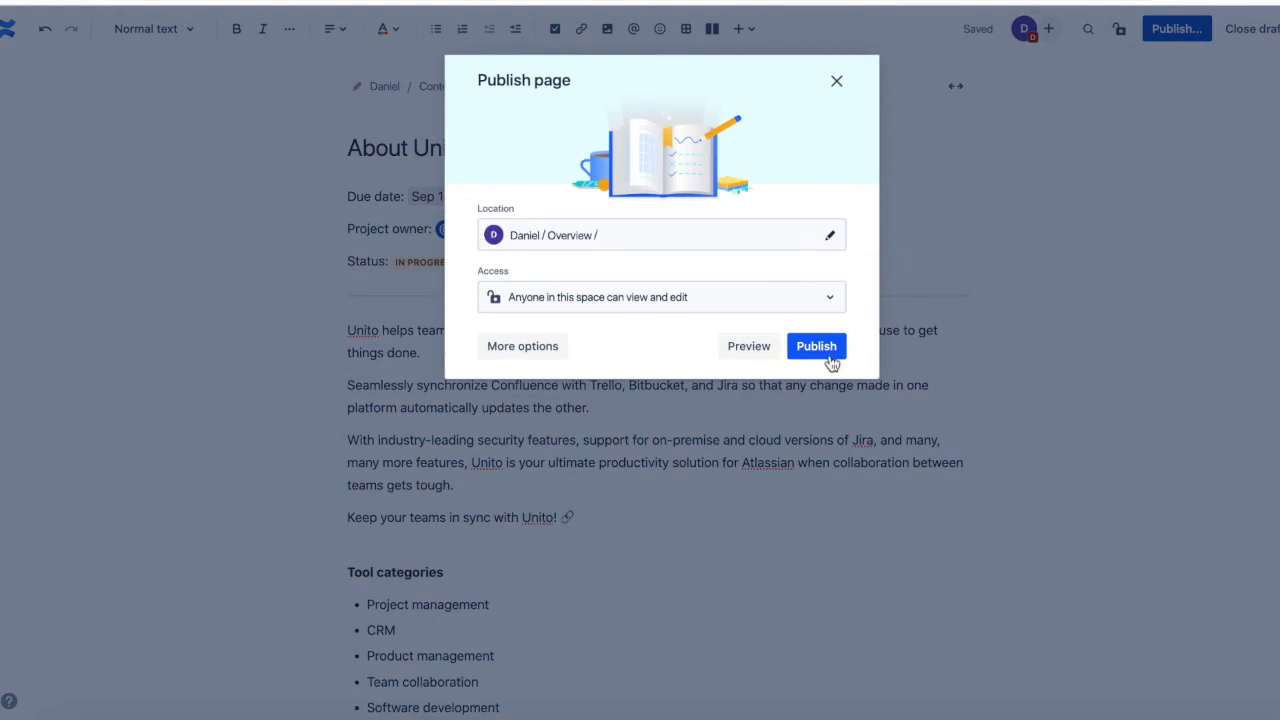
left_click(816, 346)
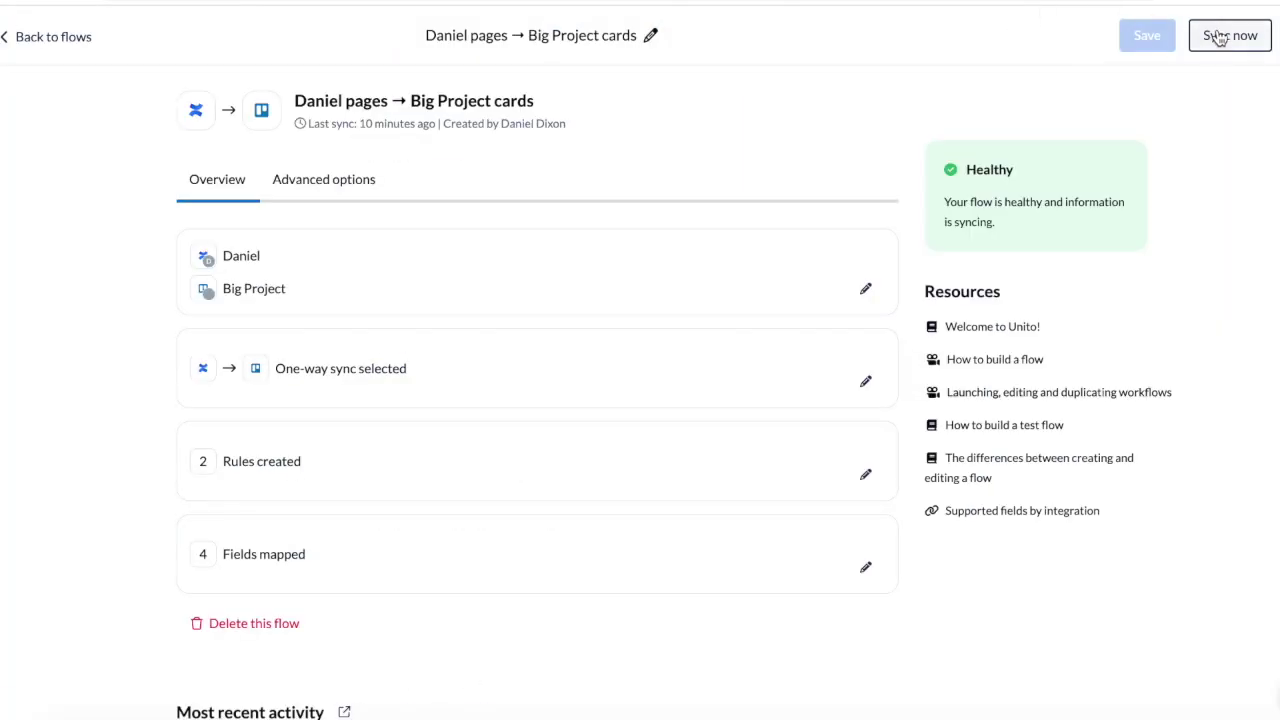
left_click(1219, 36)
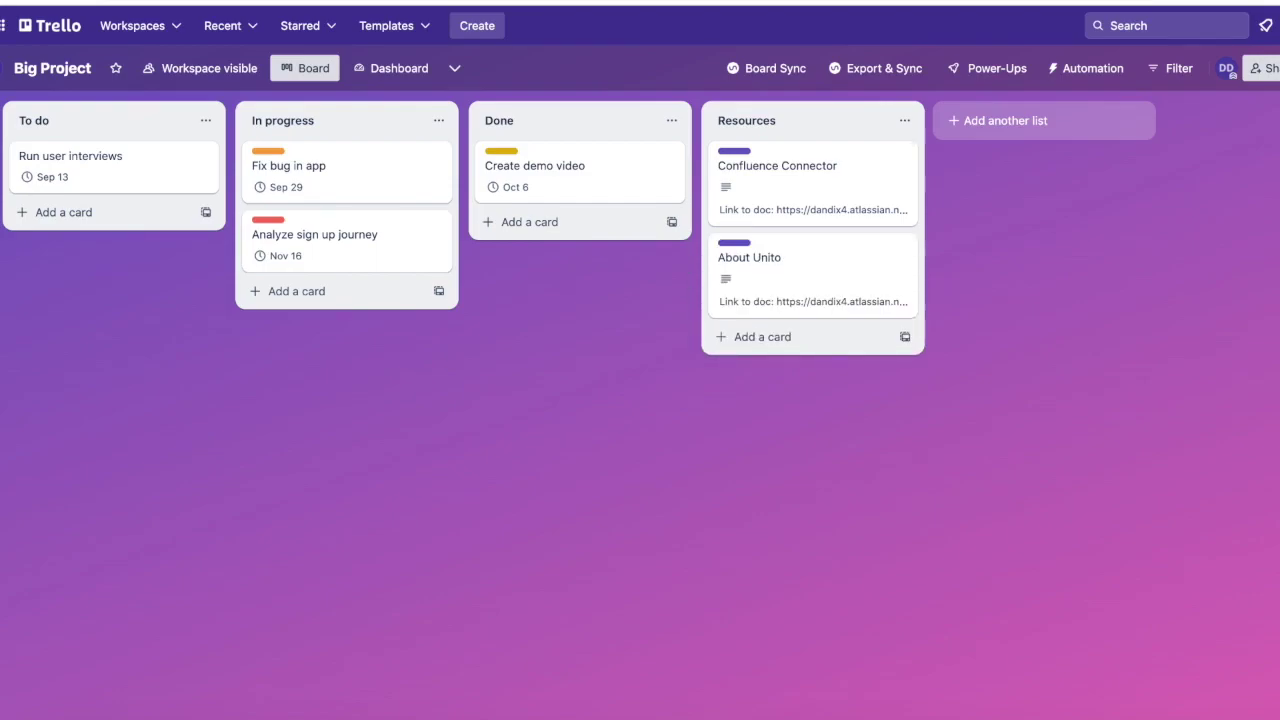
Open the About Unito card and scroll down to Custom Fields and back up
left_click(827, 286)
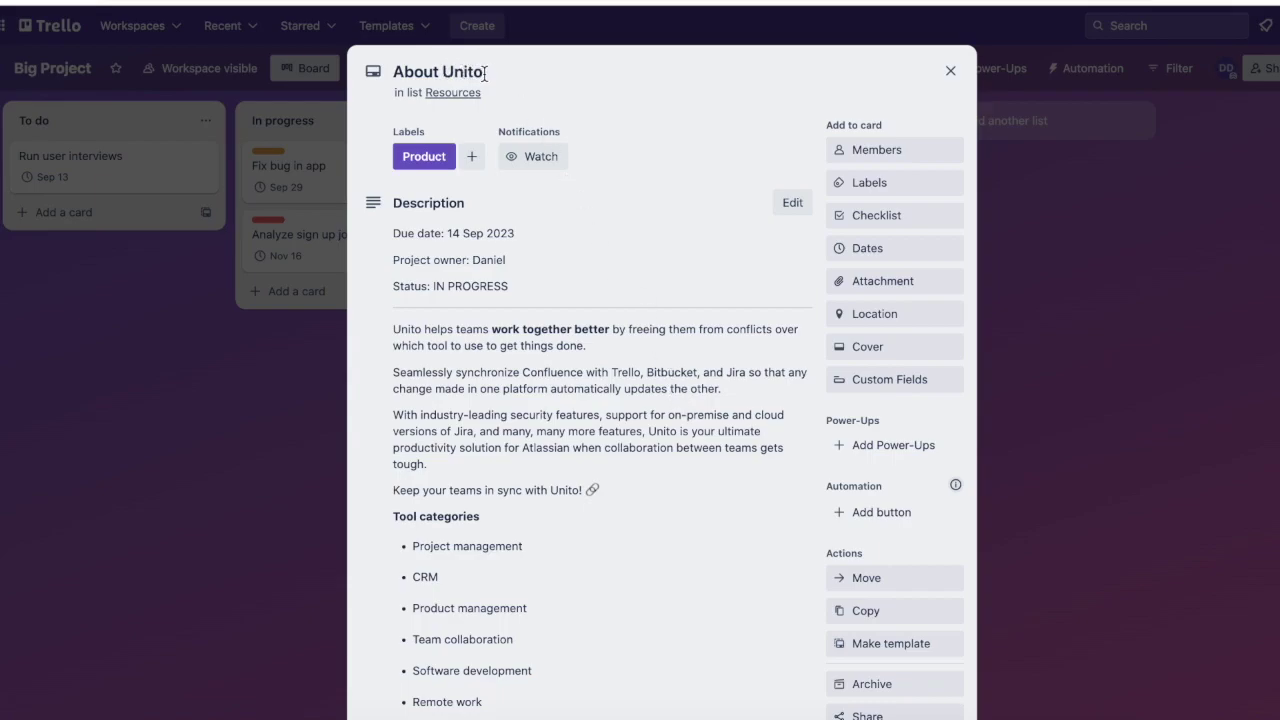
scroll(620, 428, "down", 3)
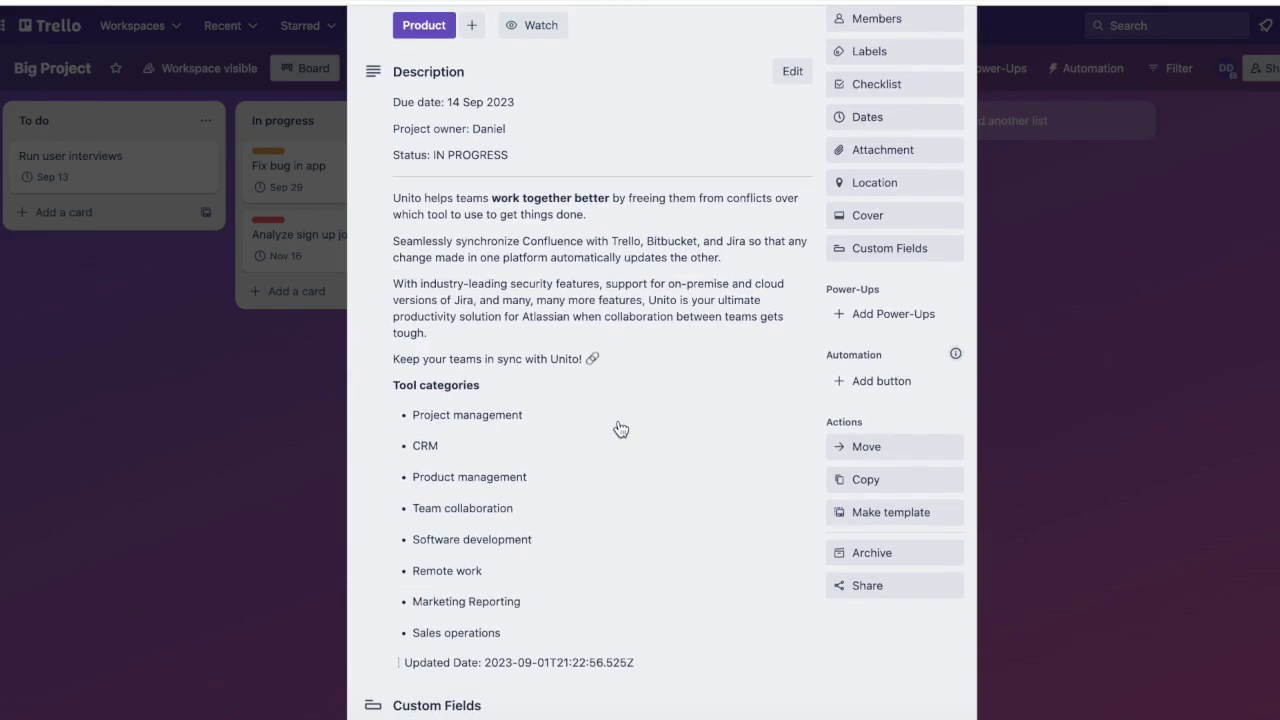
scroll(610, 400, "down", 1)
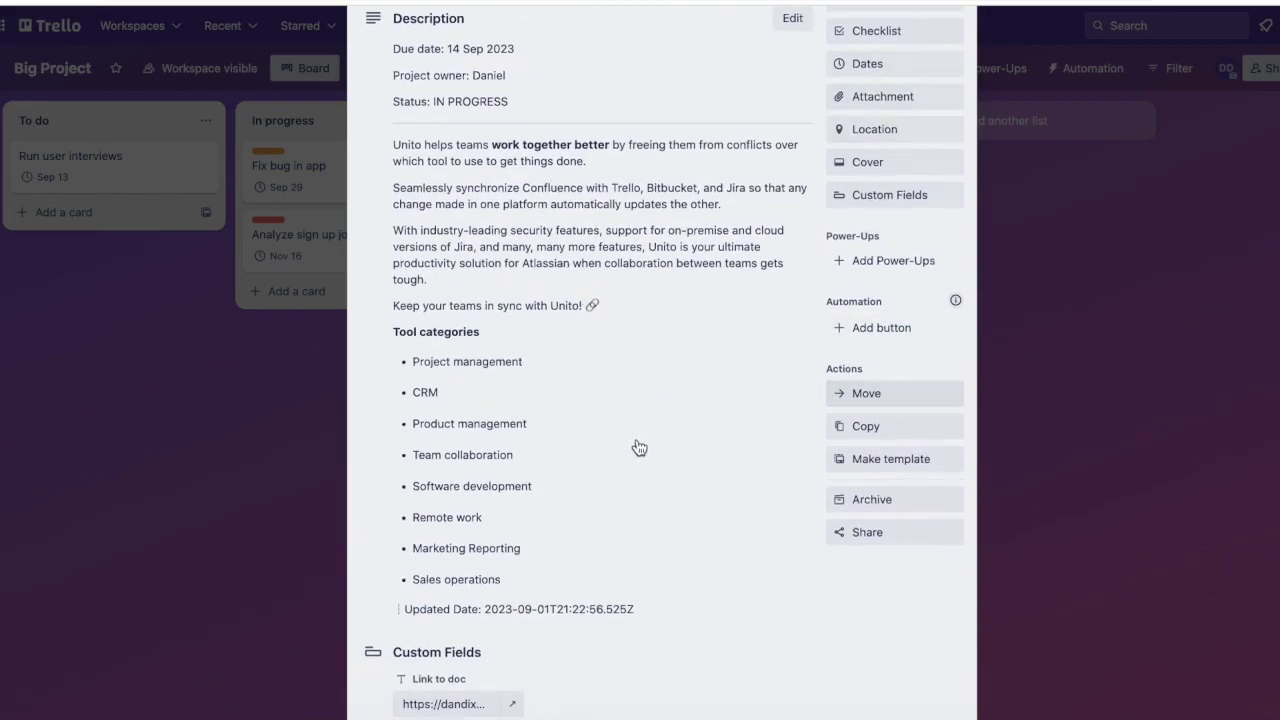
scroll(594, 545, "down", 2)
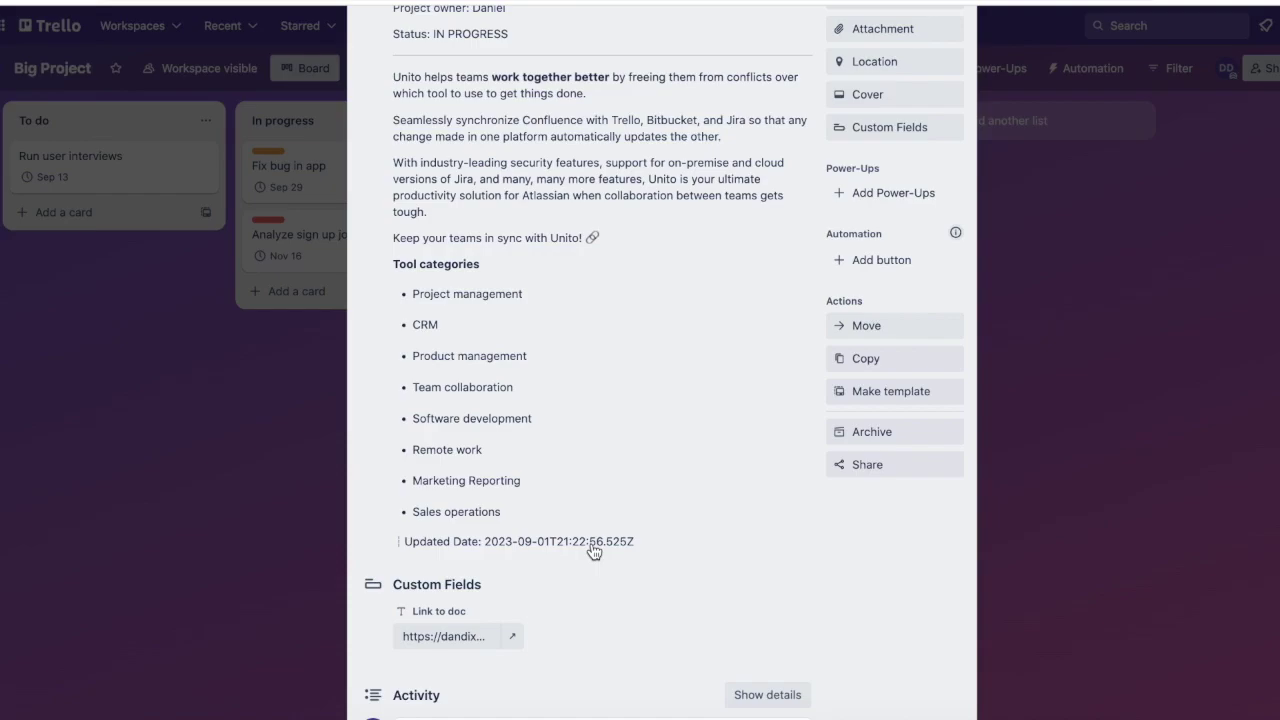
scroll(548, 550, "up", 5)
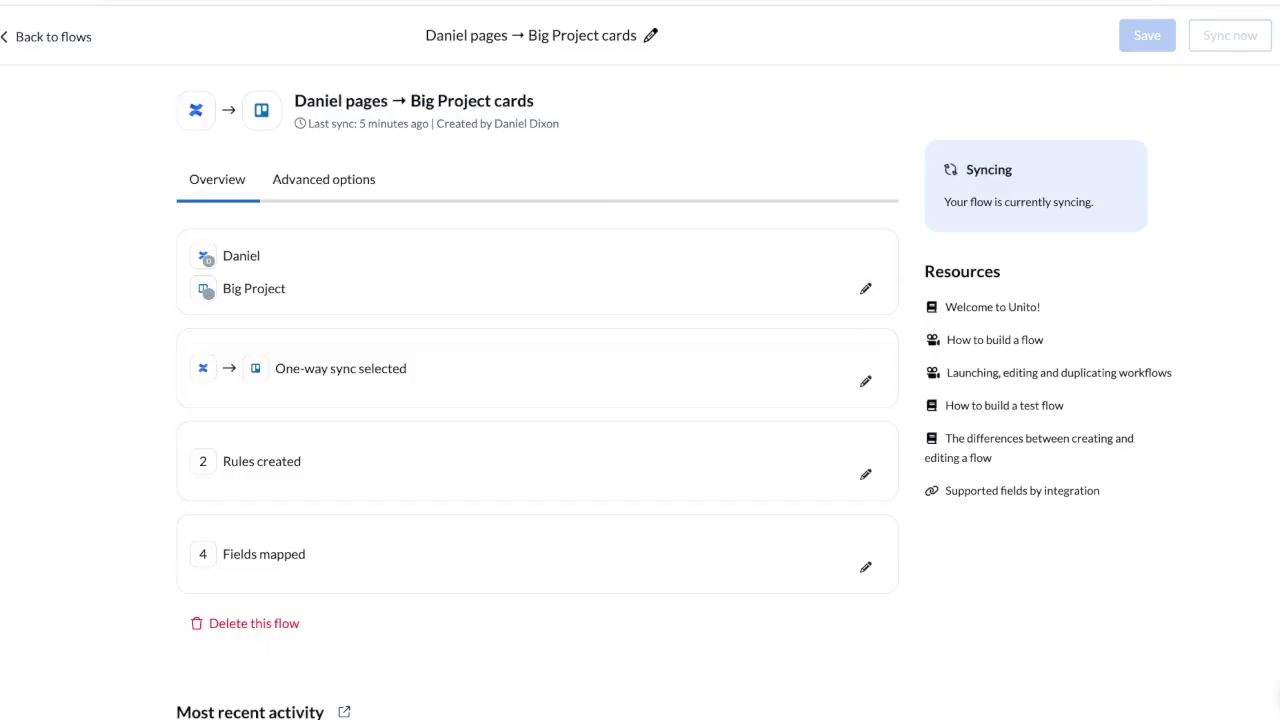
Review the flow's connected tools and its sync direction settings
left_click(864, 288)
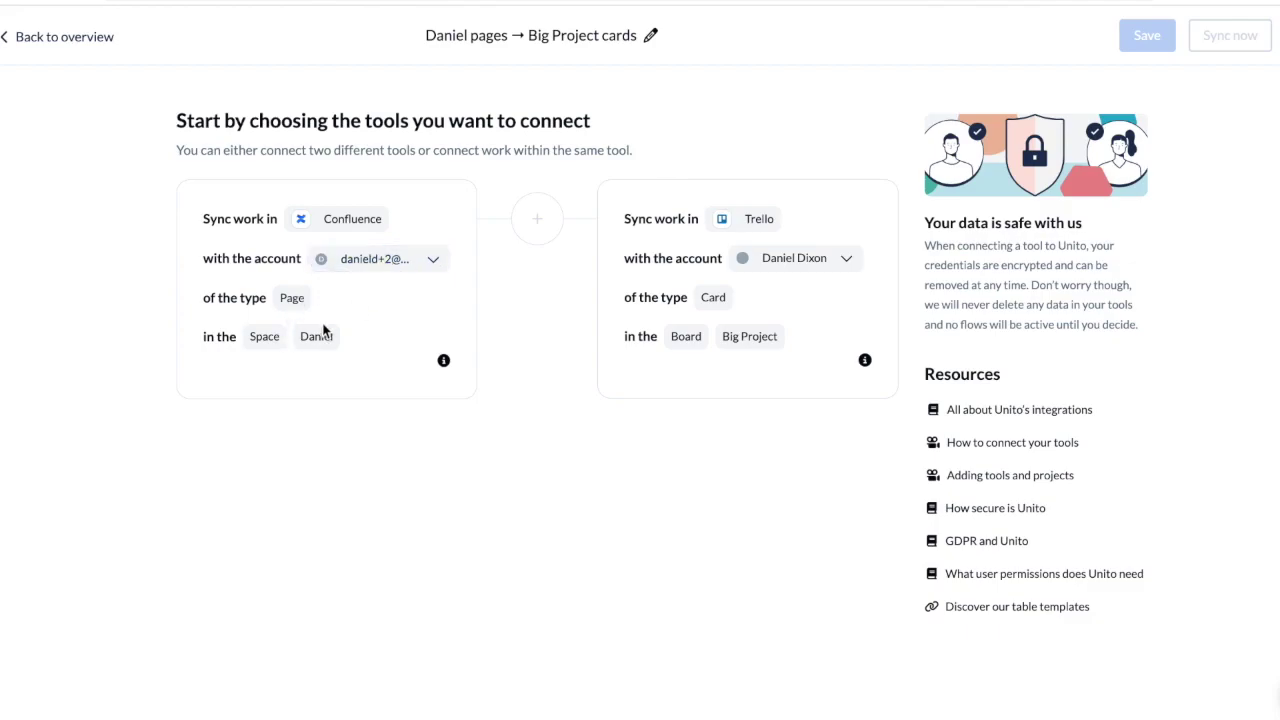
left_click(105, 37)
left_click(860, 396)
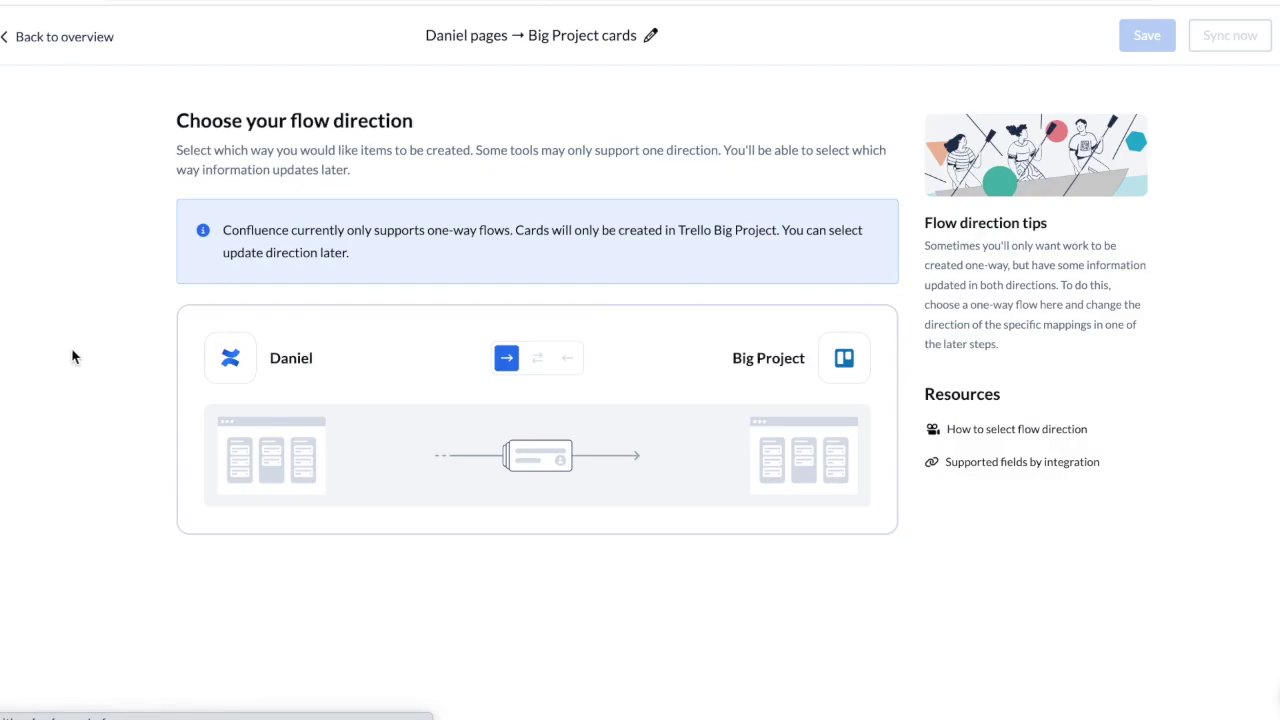
left_click(40, 40)
Check the sync rules setting Product as default label, then view the Confluence Connector card
scroll(775, 404, "down", 1)
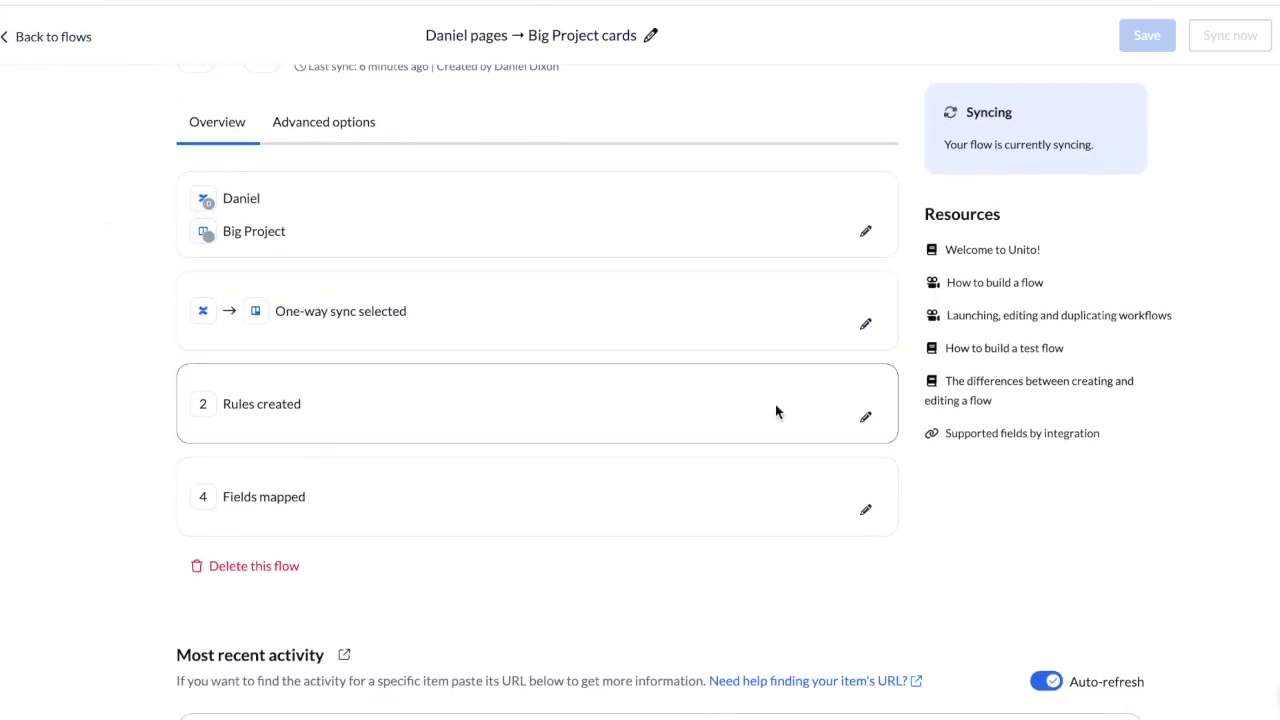
left_click(870, 422)
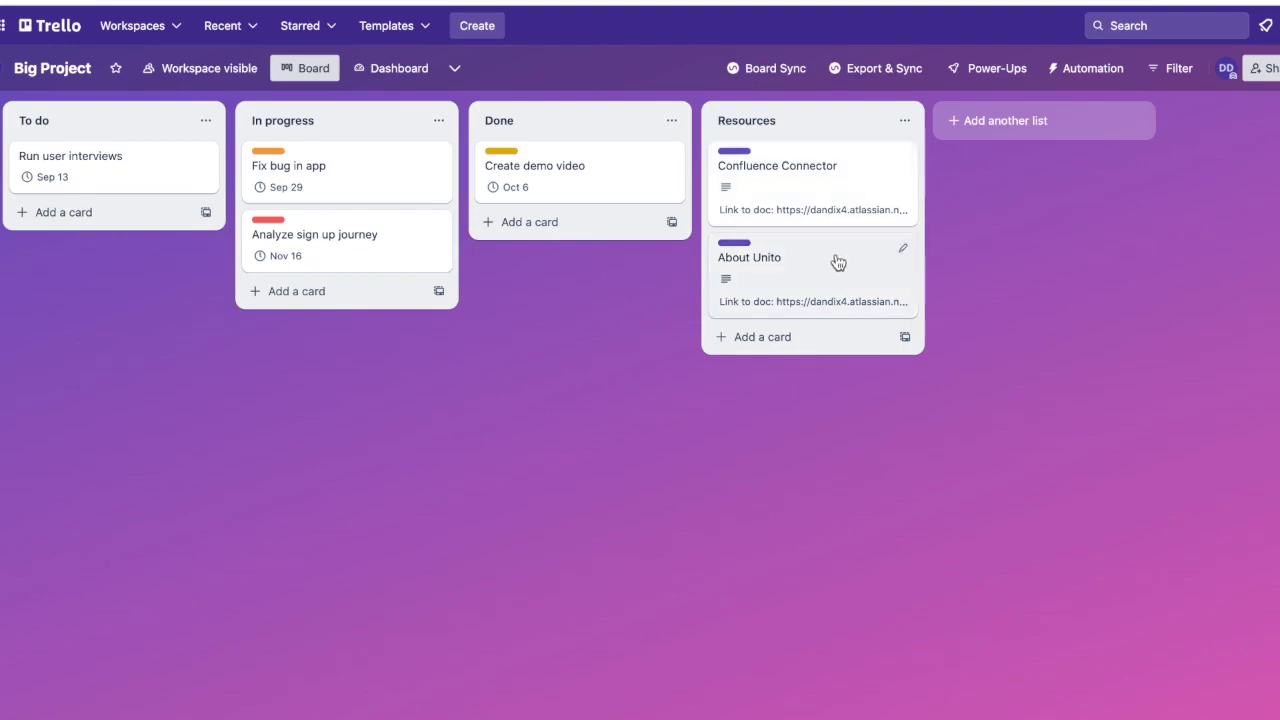
left_click(845, 182)
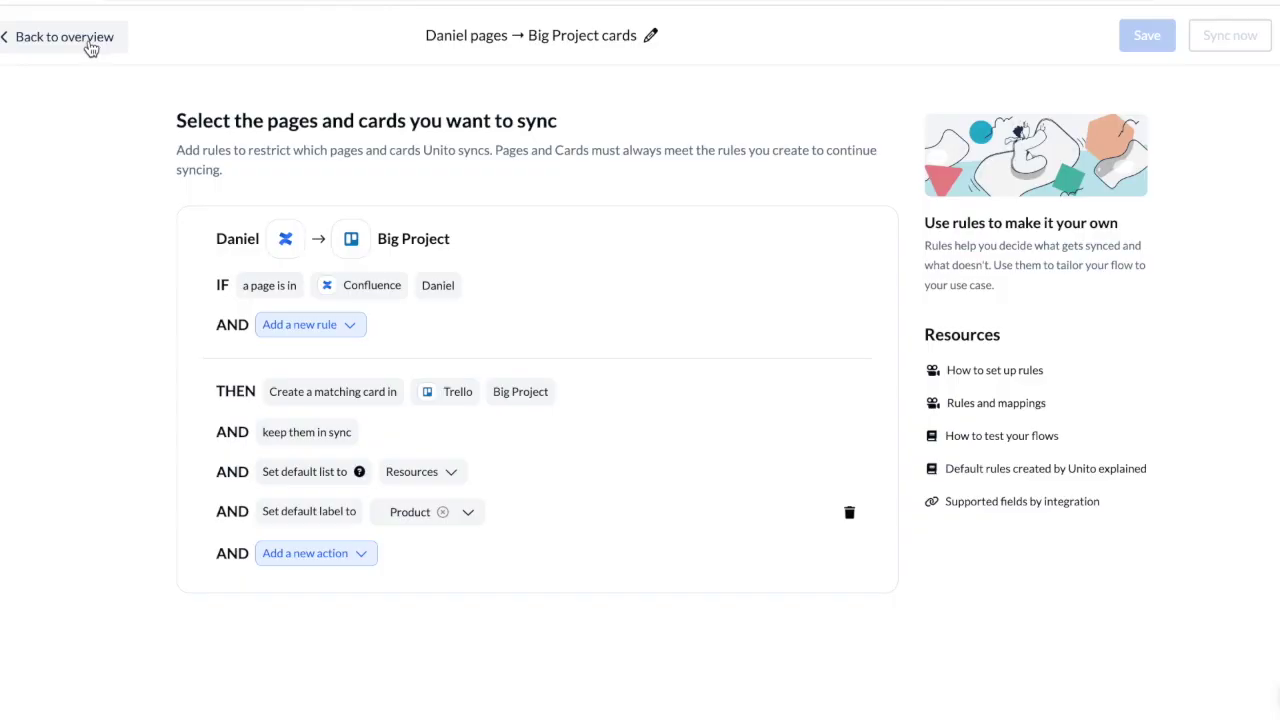
Return to the flow overview and view its four one-way mapped fields
left_click(86, 46)
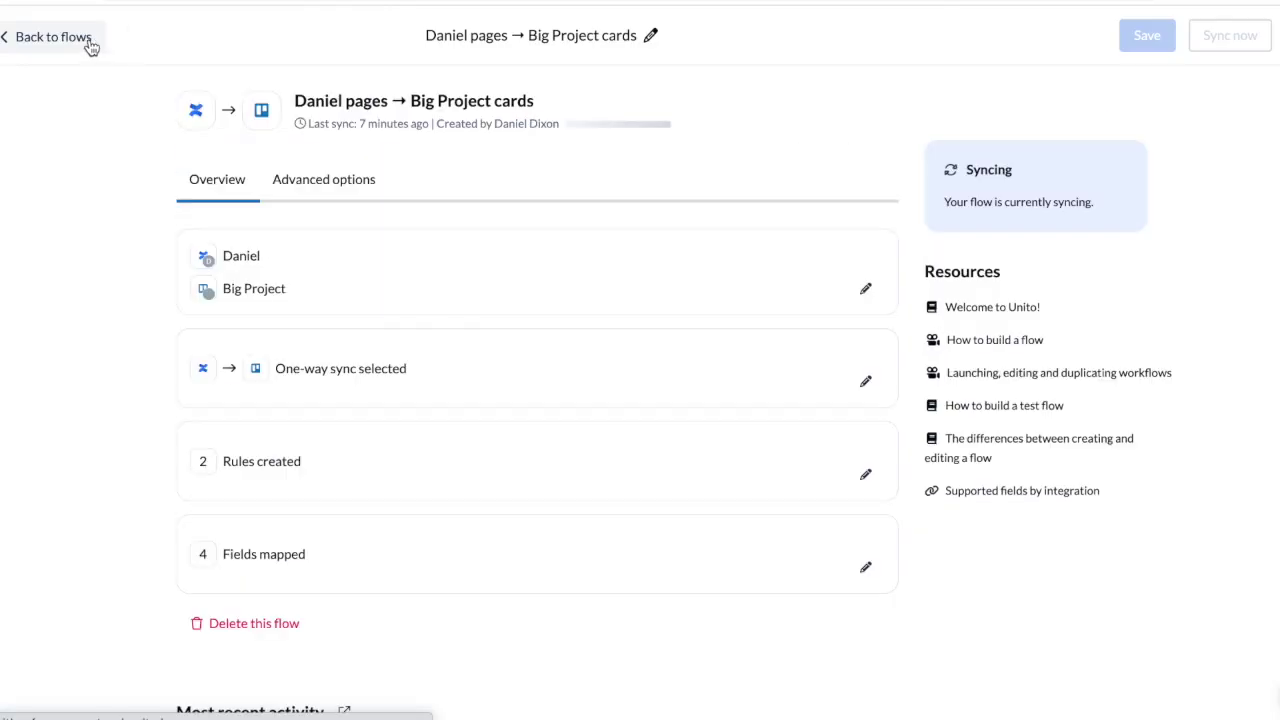
scroll(171, 306, "down", 2)
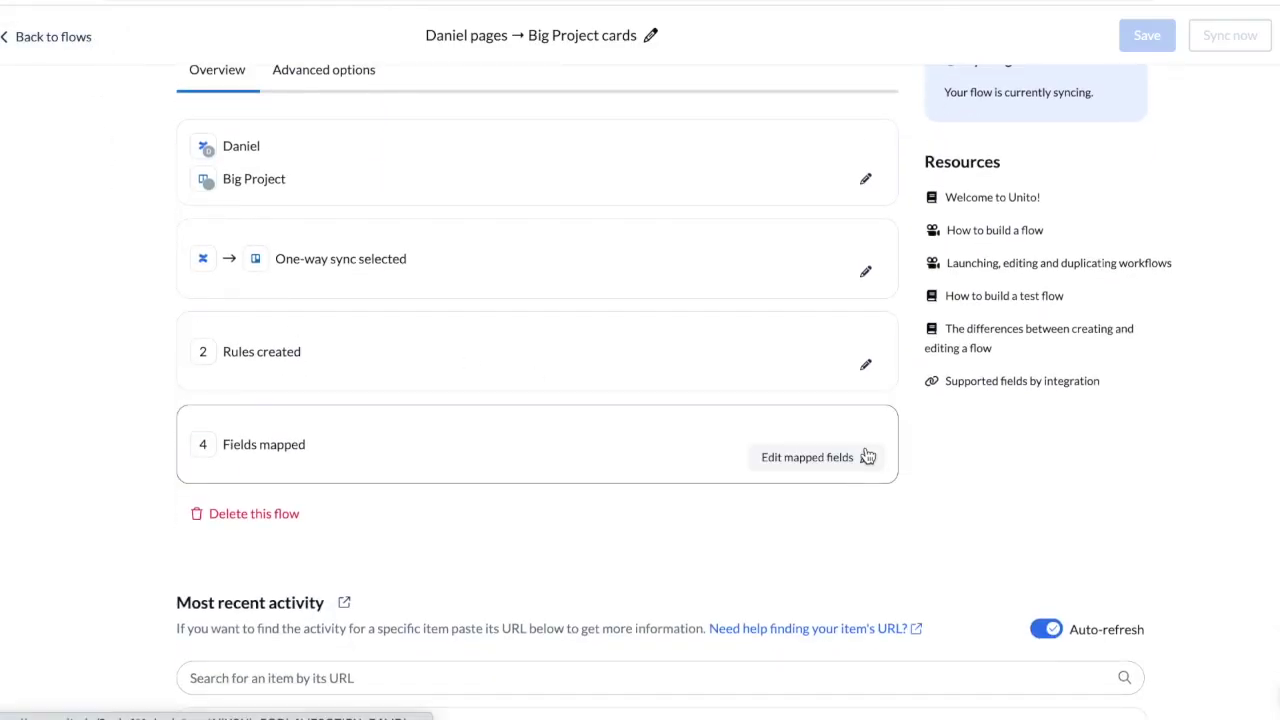
left_click(866, 457)
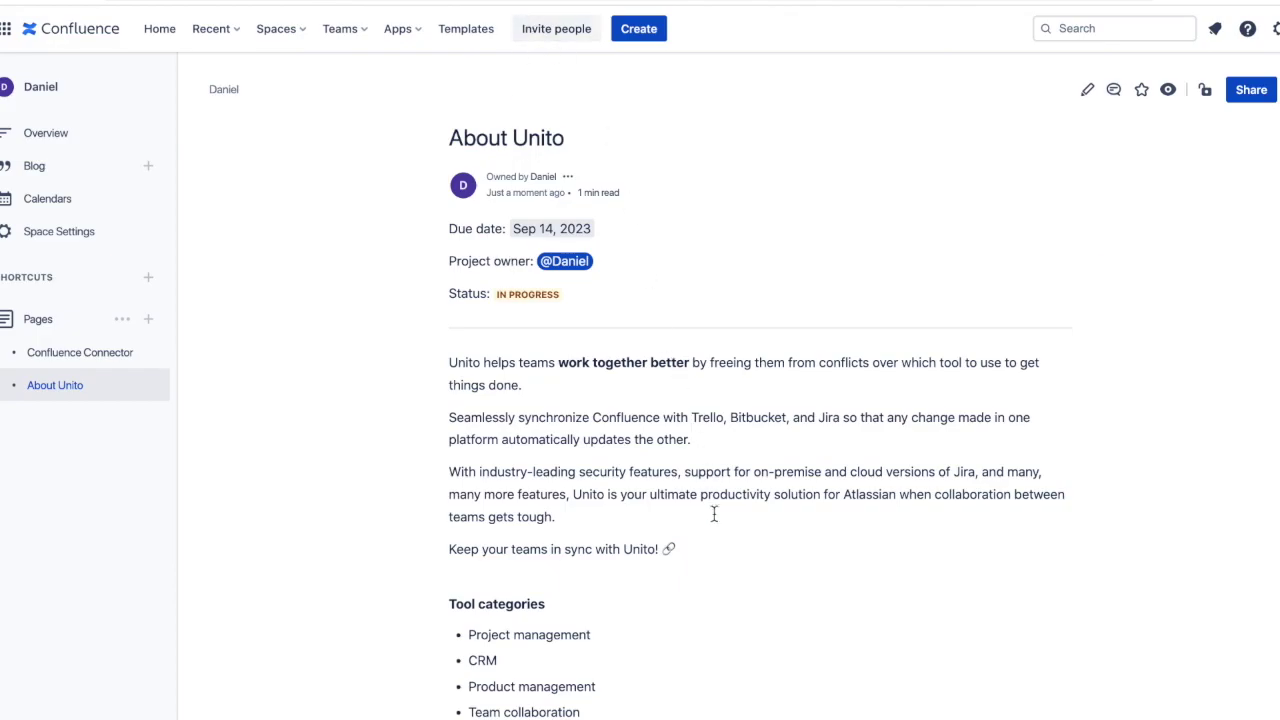
Add a 'Field Mapping' Heading 2 followed by the pasted explanatory paragraph
left_click(1087, 89)
type("Field ")
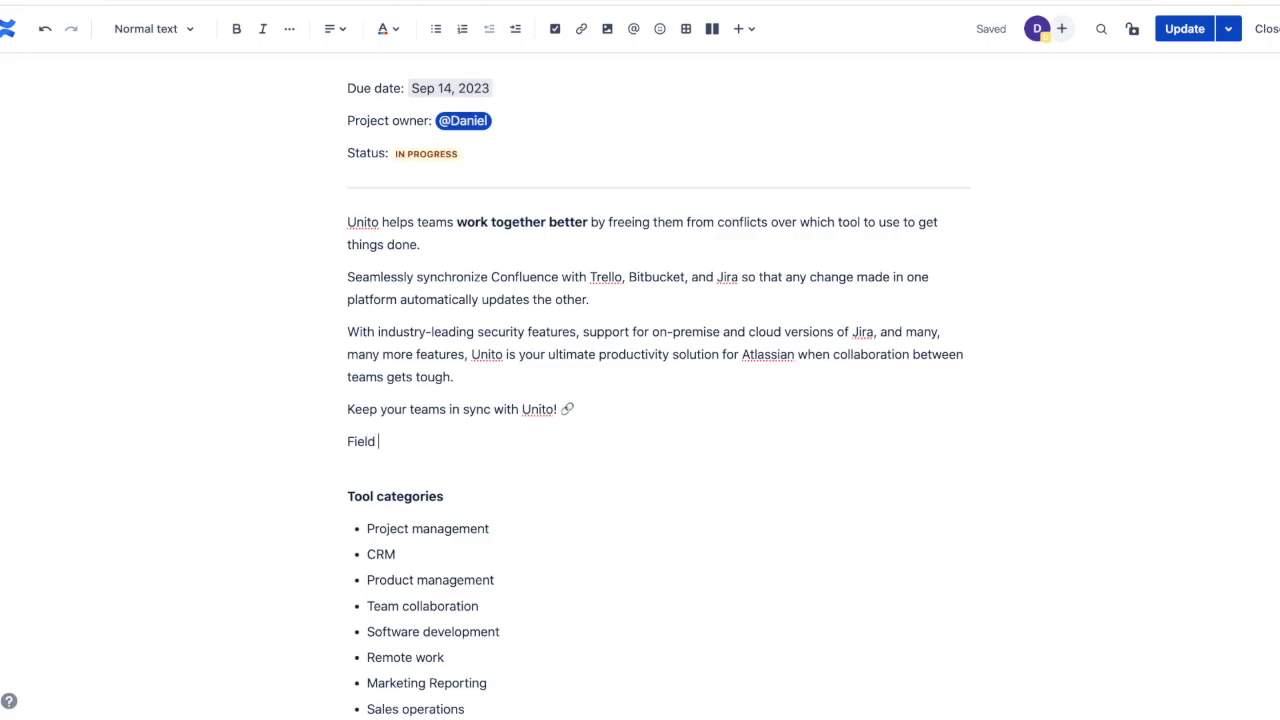
type("Mapping")
key("Return")
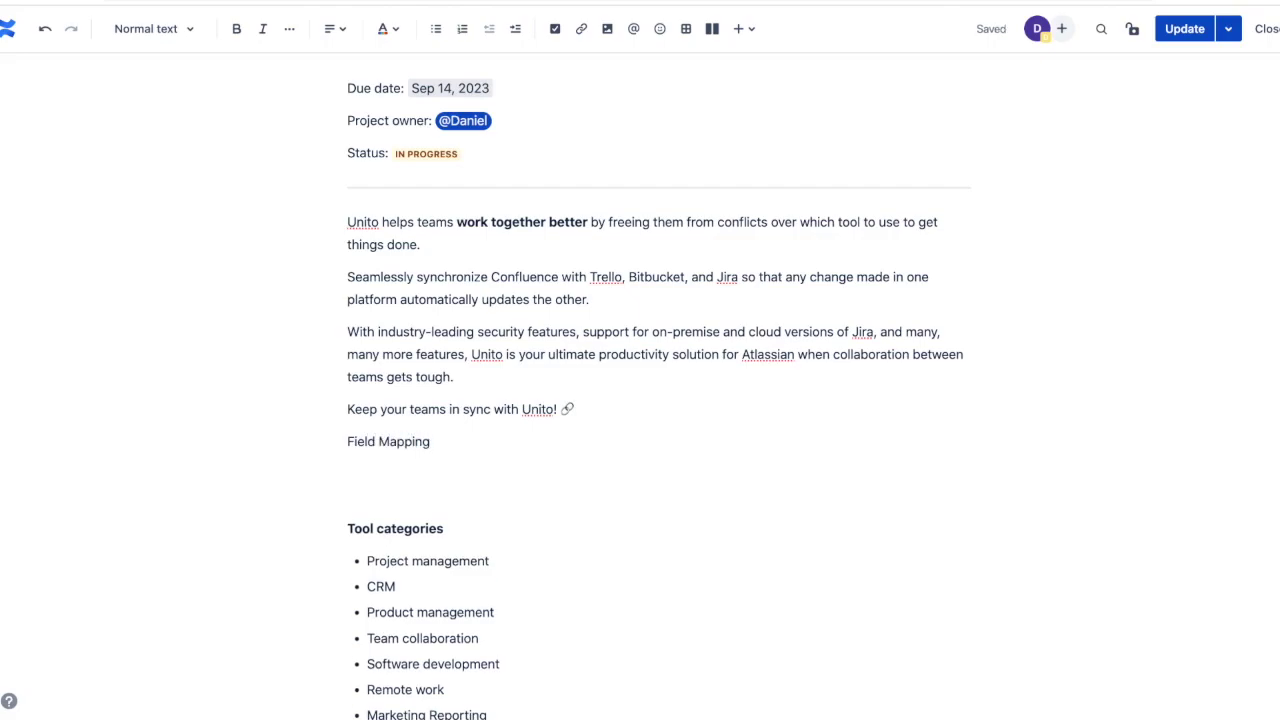
type("Field mappings represent the details of each item in sync in your connected tools. Imagine the details of a task: title, description, assignee, attachment, etc. Unito lets you sync applicable fields between work items (e.g., tickets, spreadsheet rows, contacts, etc.) so that information in one connected tool is always up-to-date with information in your other connected tool(s). Here's what that can look like in Unito's flow builder:")
double_click(404, 441)
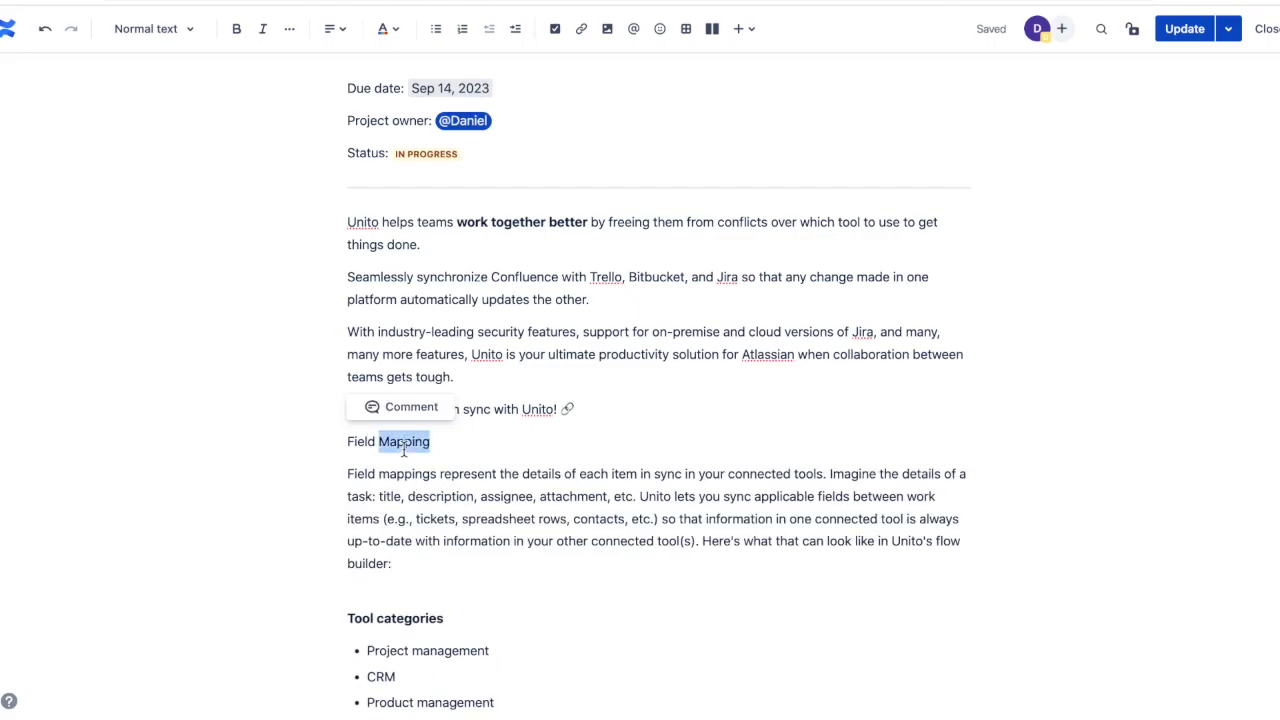
triple_click(404, 445)
left_click(158, 30)
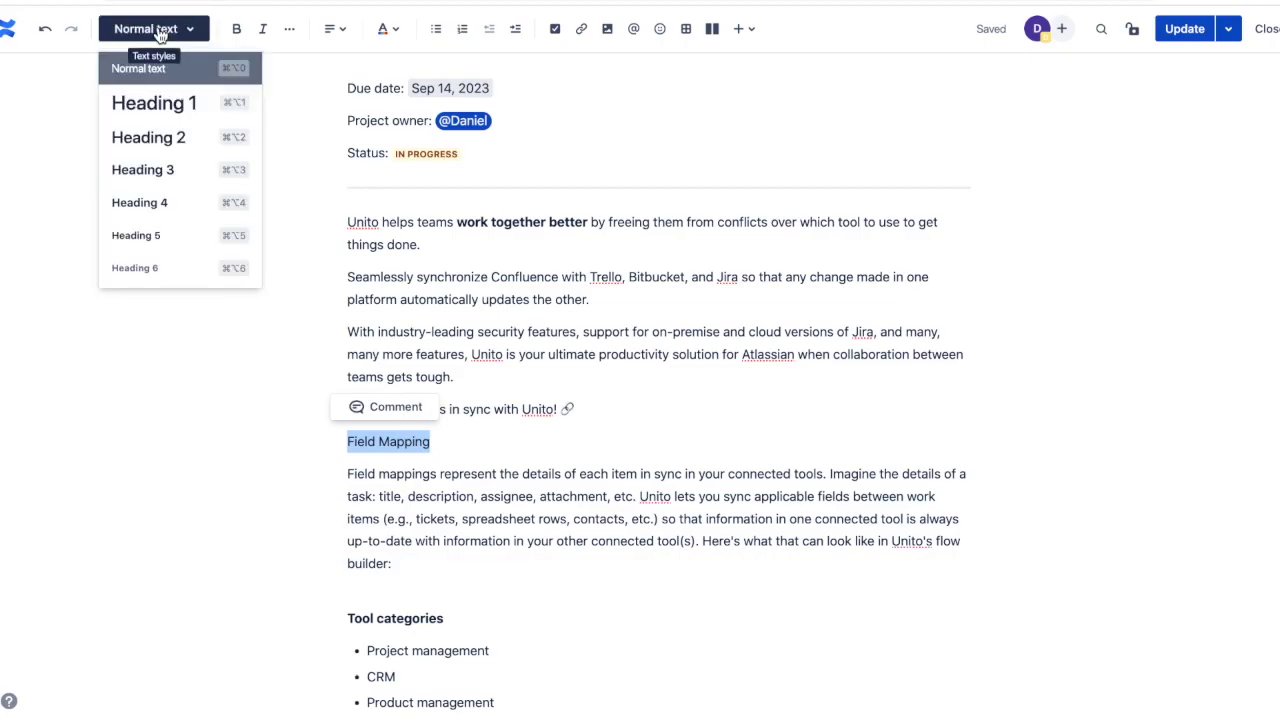
left_click(172, 142)
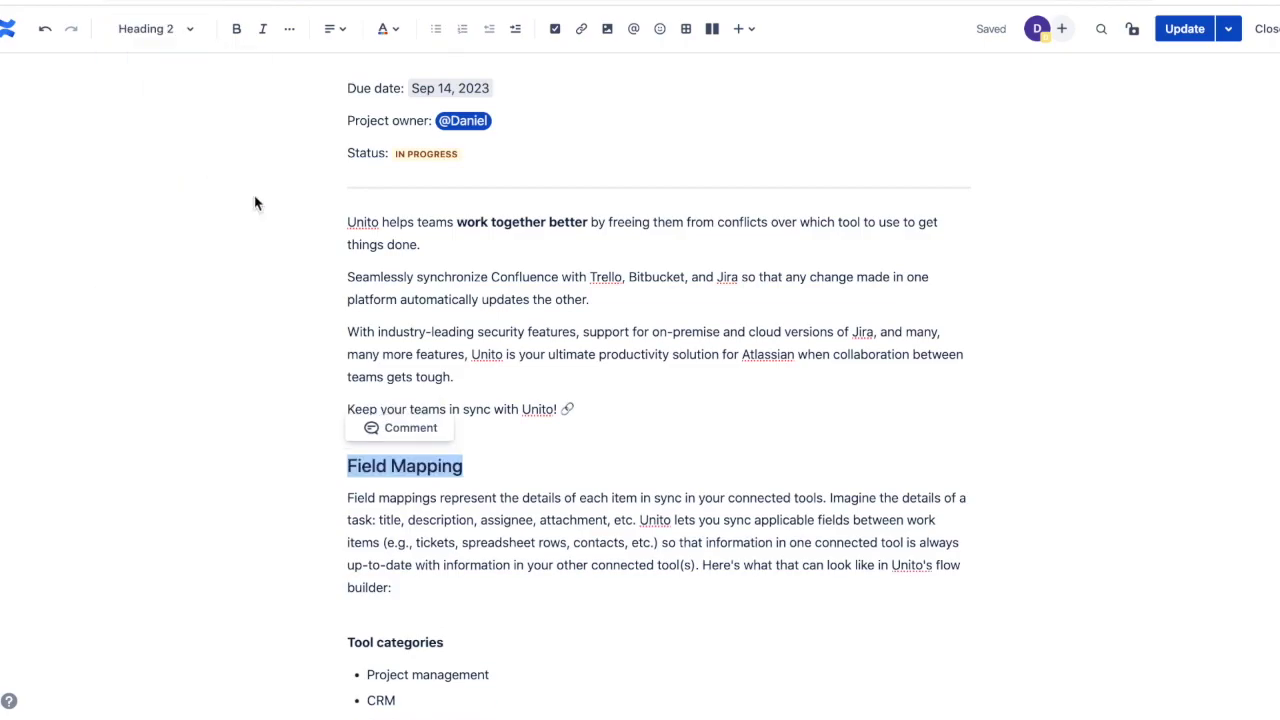
left_click(429, 592)
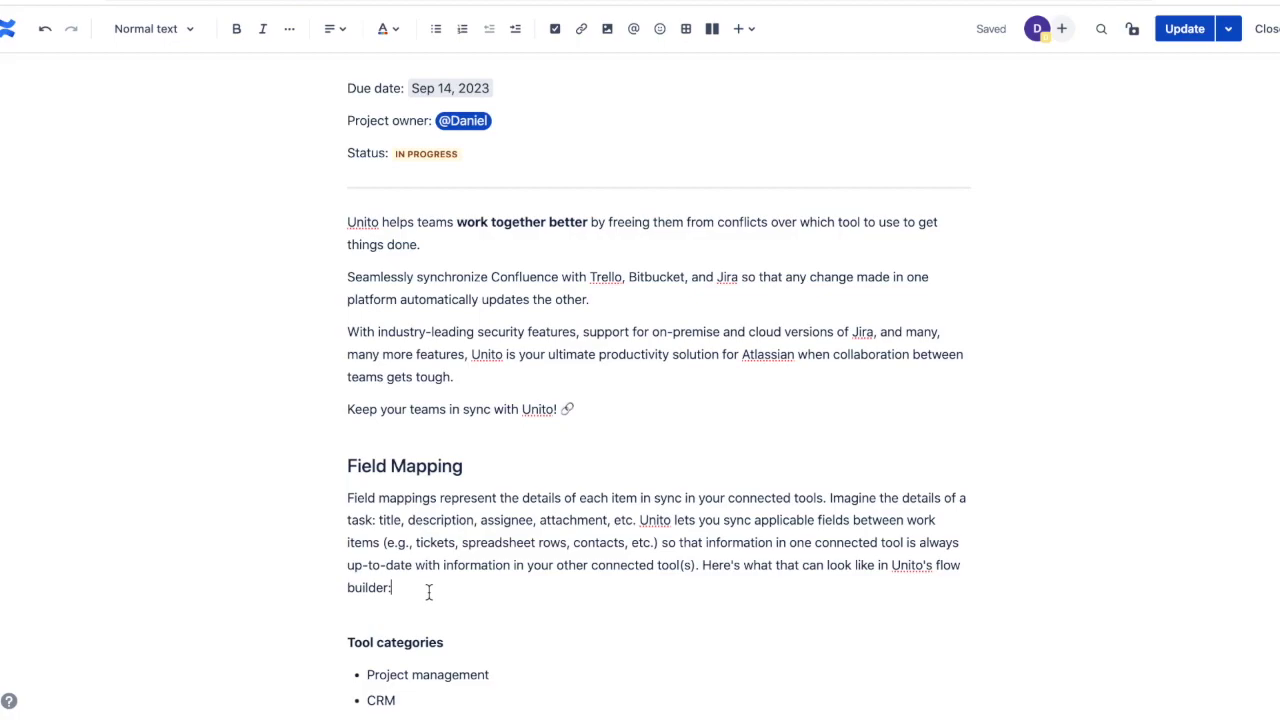
Change the page status lozenge to green COMPLETE
left_click(410, 158)
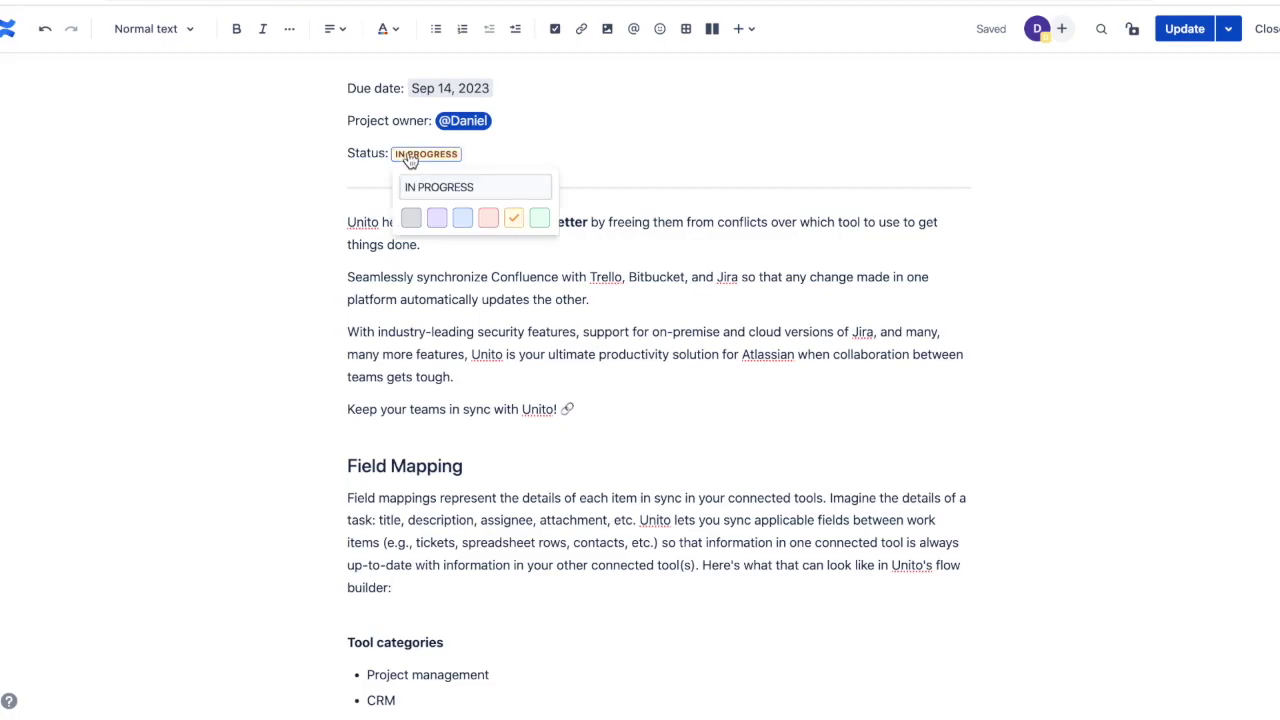
left_click(539, 218)
left_click(477, 189)
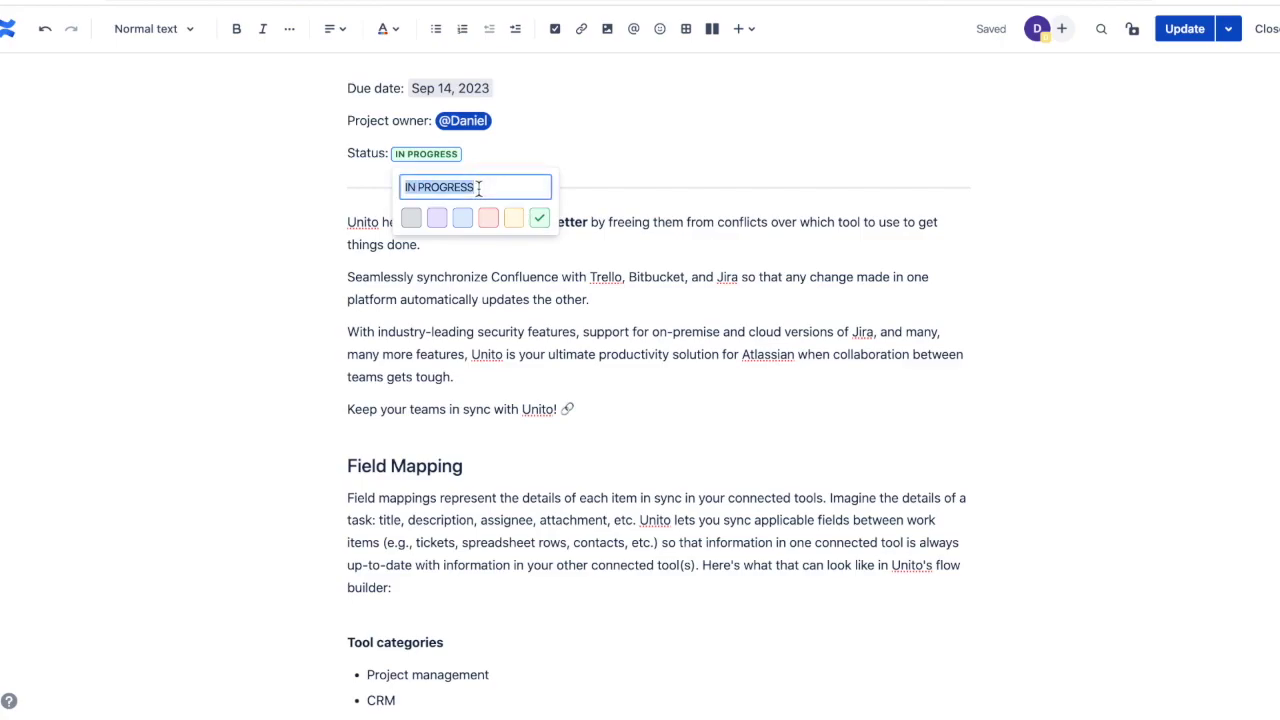
type("coMPLETE")
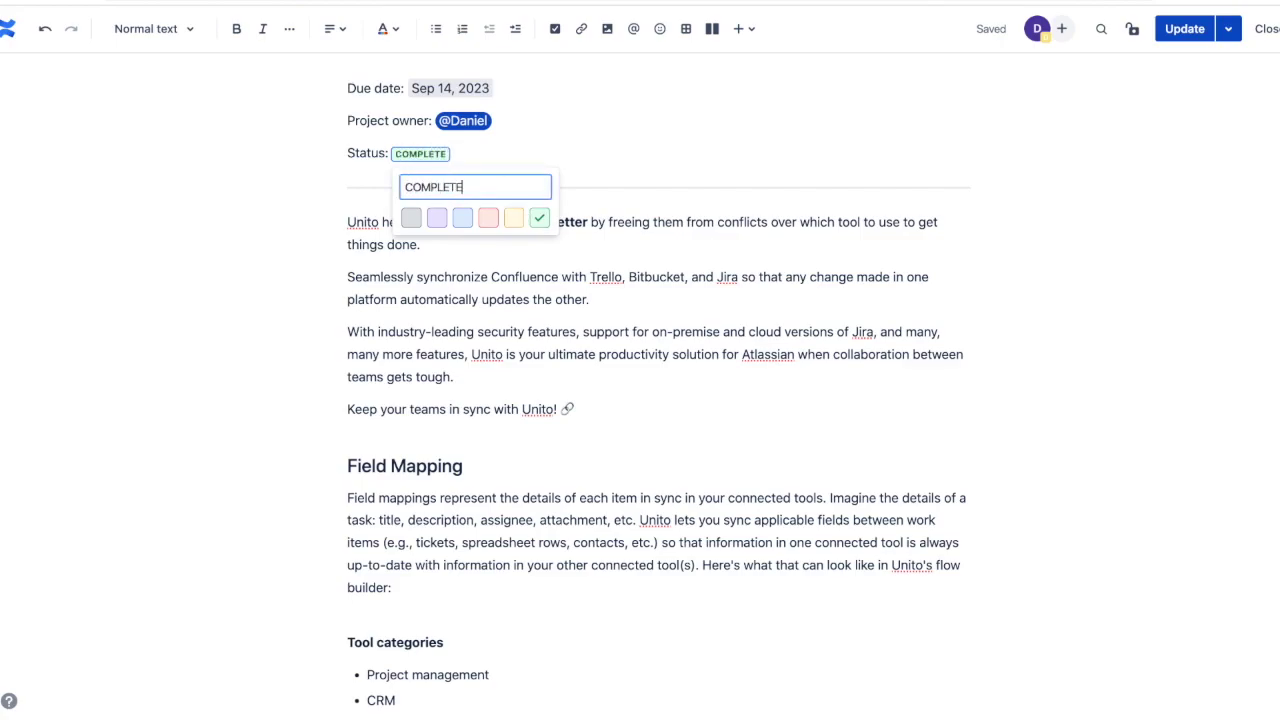
key("Return")
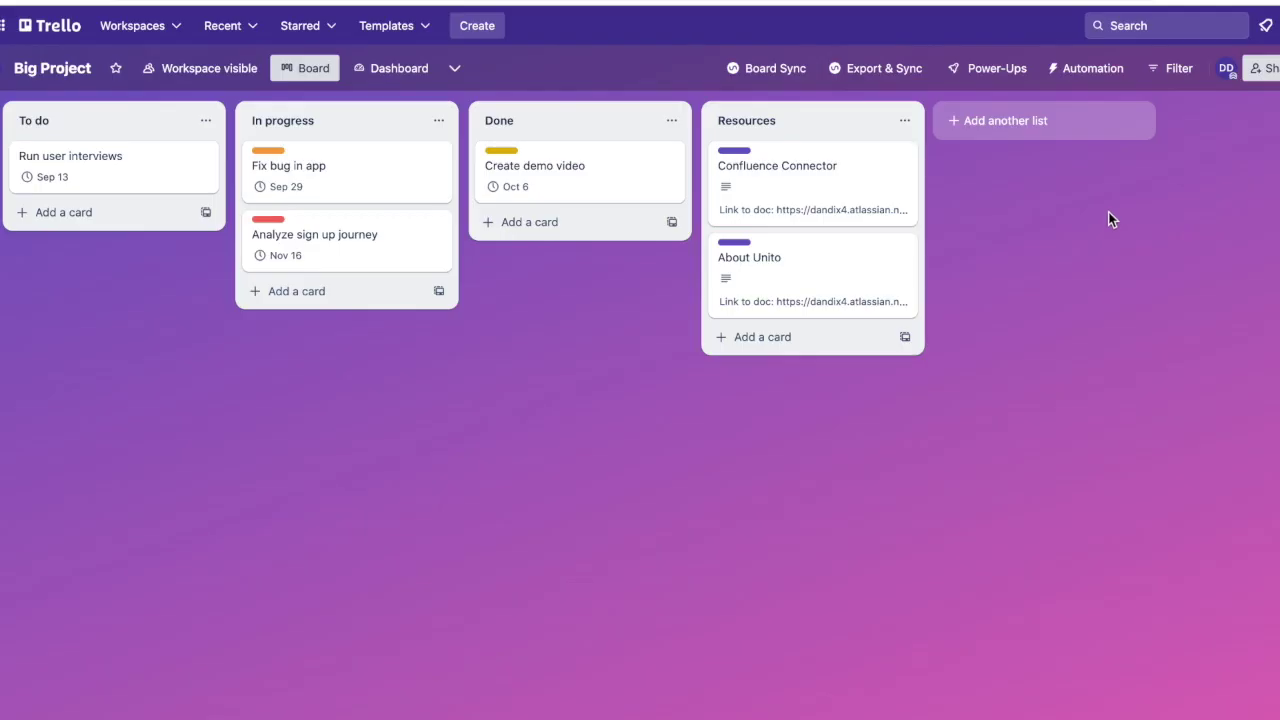
Open the About Unito card and scroll to Status: COMPLETE and the Field Mapping section
left_click(847, 274)
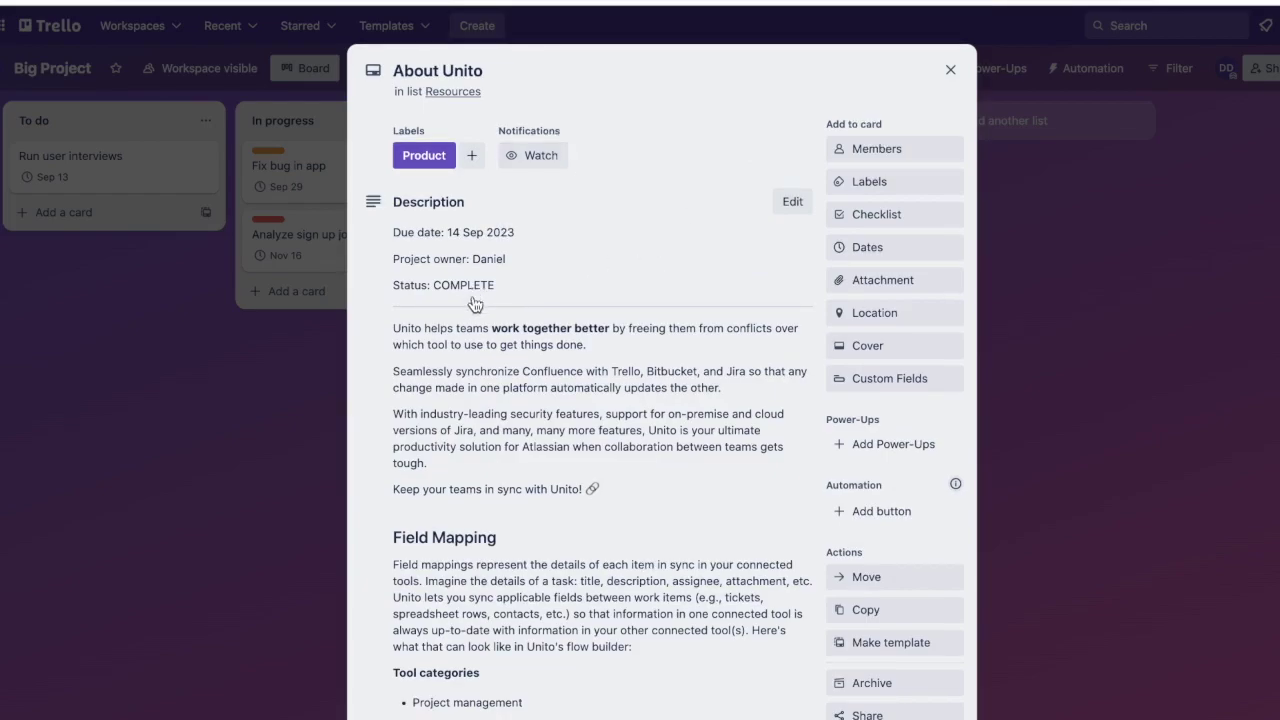
scroll(480, 440, "down", 2)
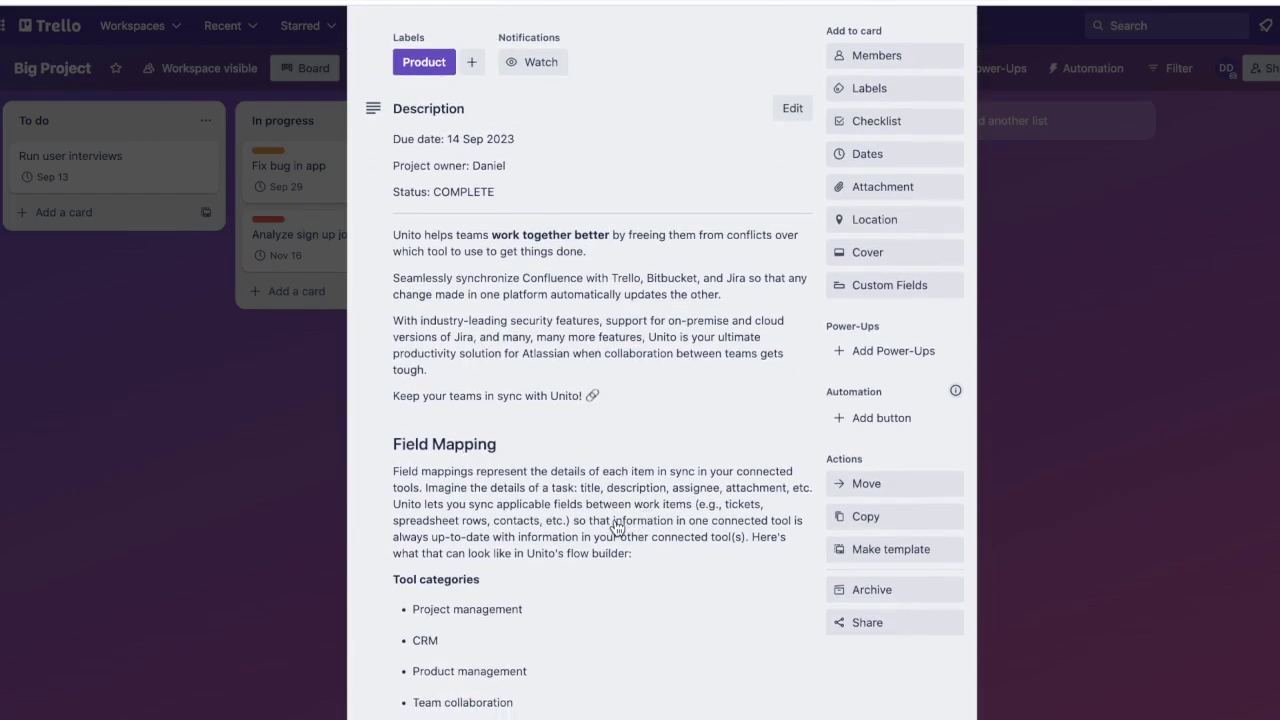